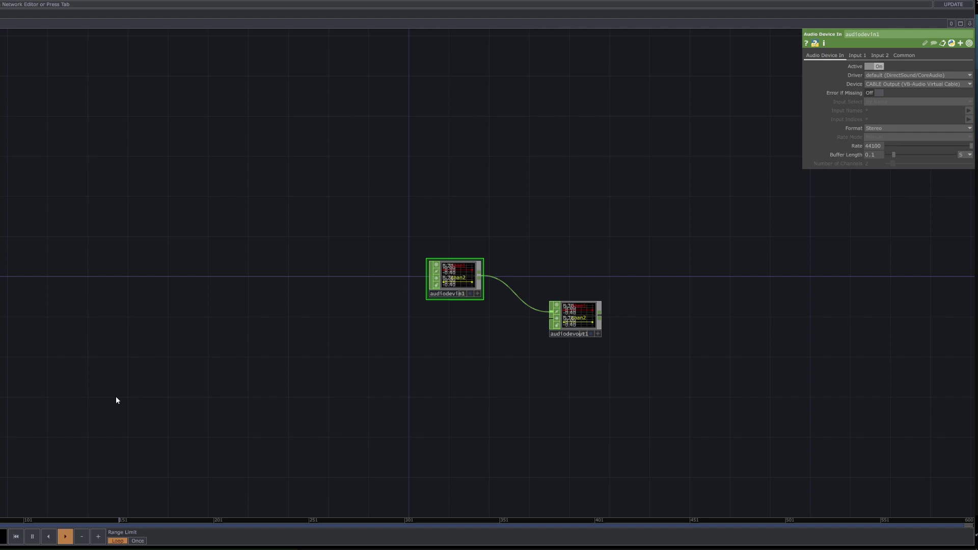
Step: Bring Spotify to the front and play Cry for Me
key(alt+Tab)
key(alt+shift+Tab)
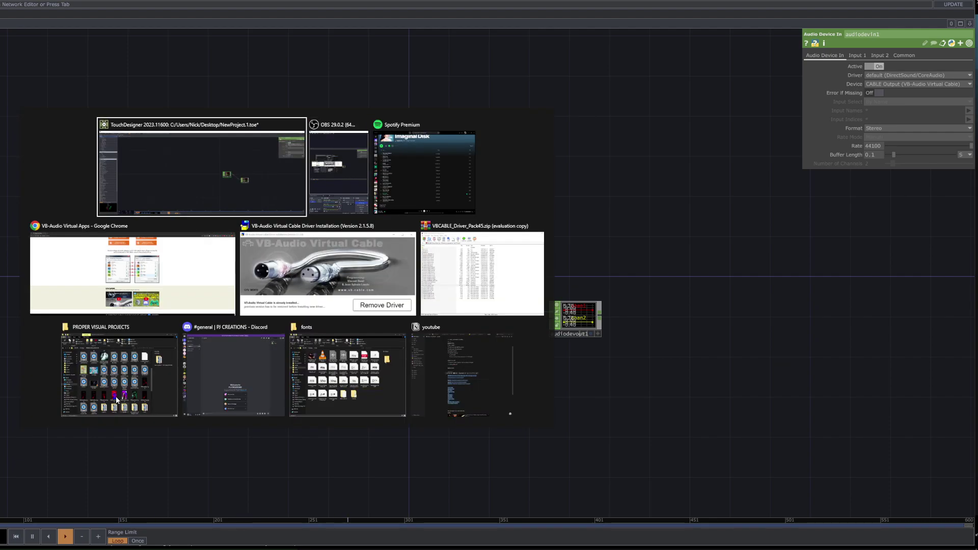
key(alt+Tab)
key(alt+Tab)
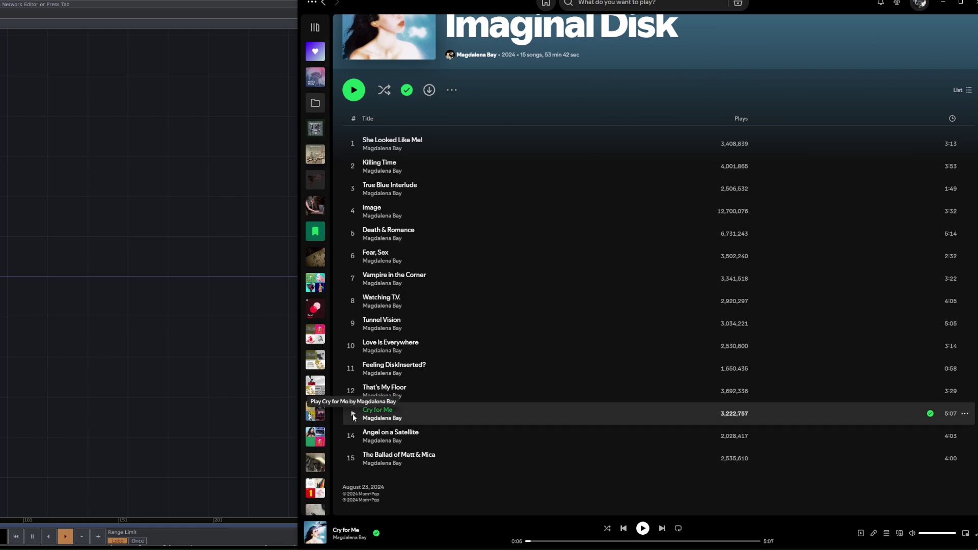
Step: Switch audiodevout1's Active toggle Off in the TouchDesigner network
click(201, 408)
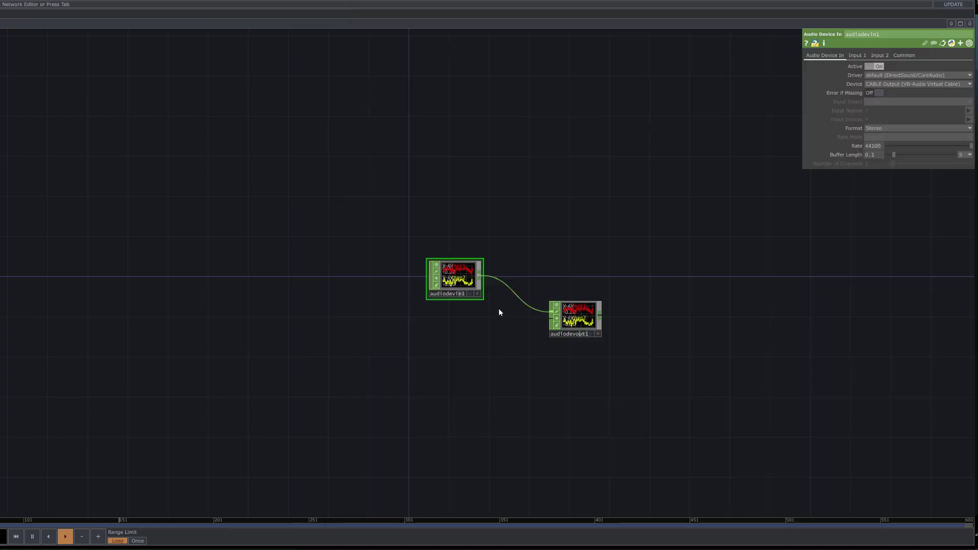
click(573, 316)
click(872, 66)
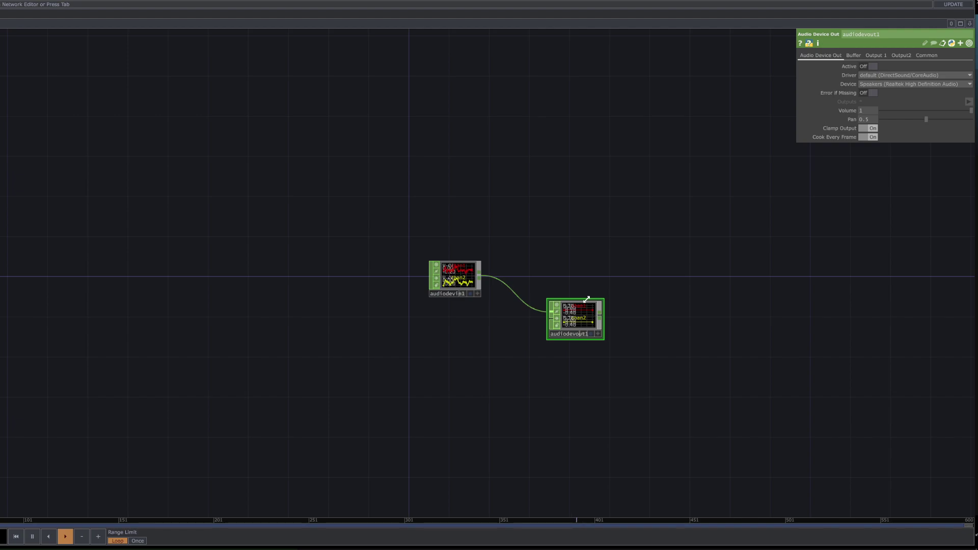
key(alt+Tab)
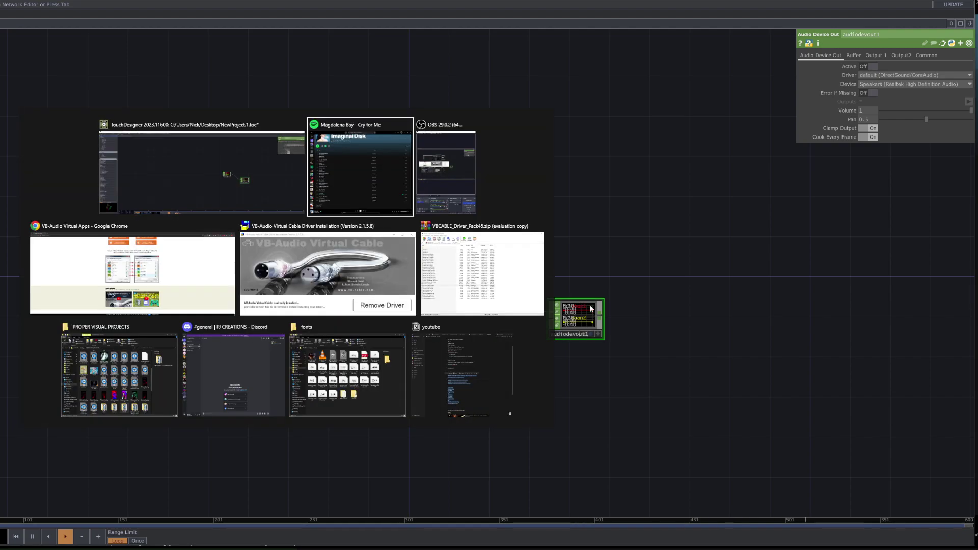
key(alt+Tab)
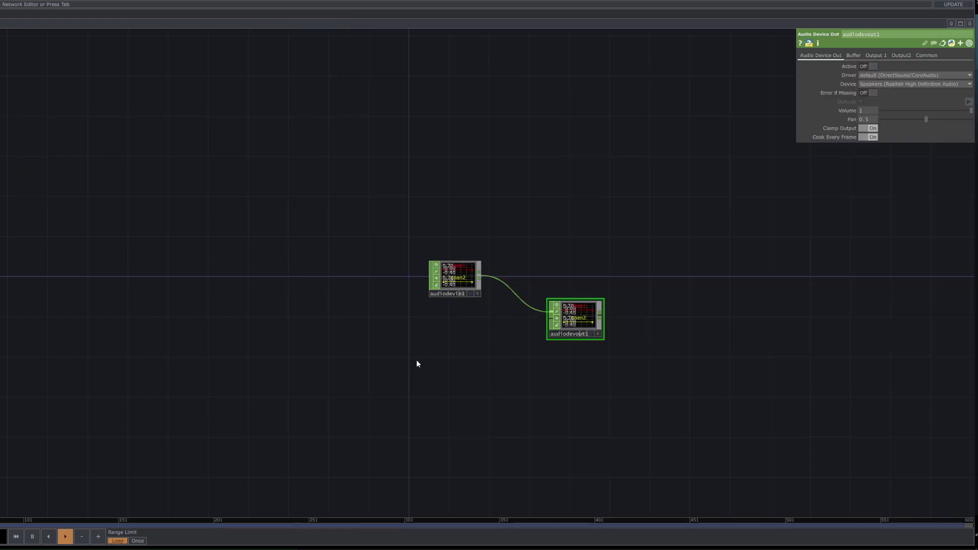
Step: Pause the timeline and show the vb-audio.com/Cable page from the top in a smaller Chrome window
key(space)
key(alt+Tab)
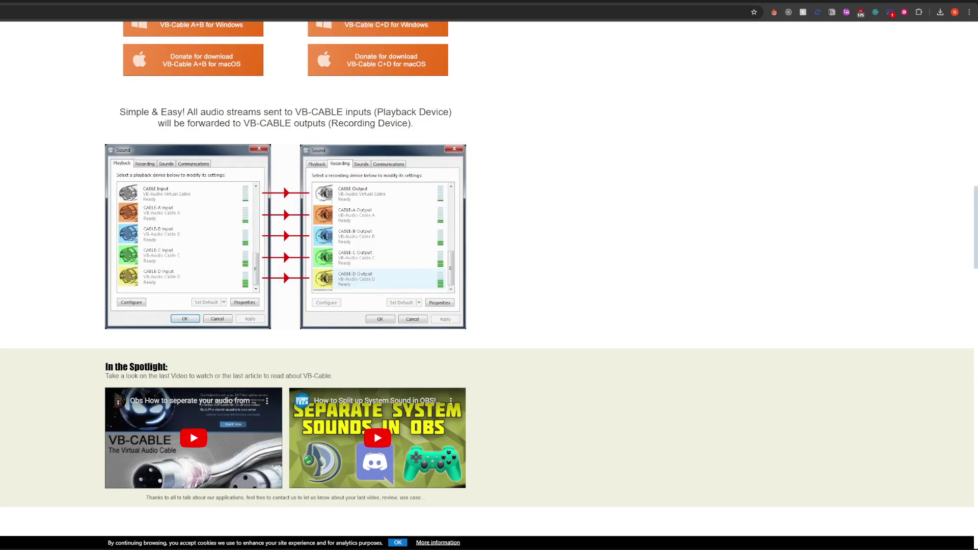
drag(344, 4, 614, 12)
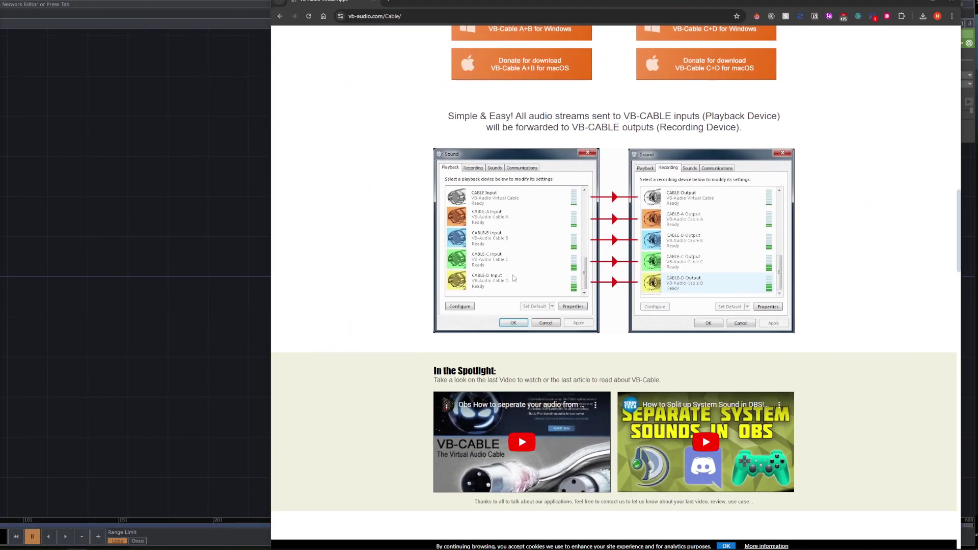
drag(485, 1, 485, 32)
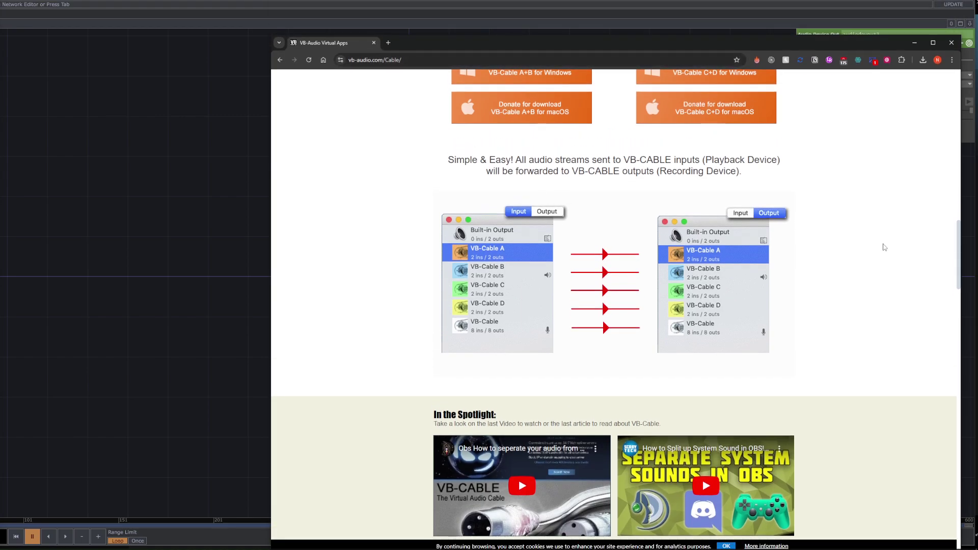
scroll(885, 247, up, 20)
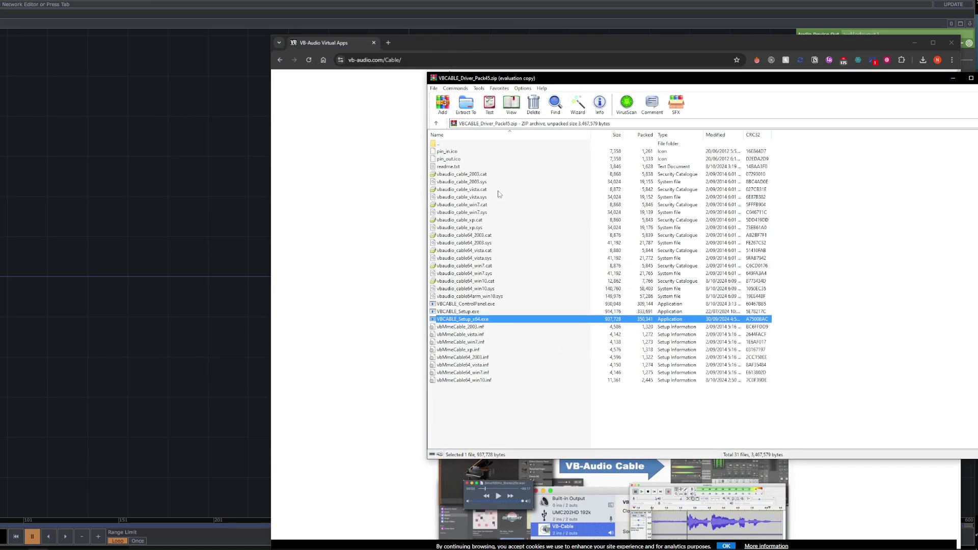
Step: Select the archive's driver files, run VBCABLE_Setup_x64.exe, then close its installer window
key(ctrl+a)
right_click(465, 150)
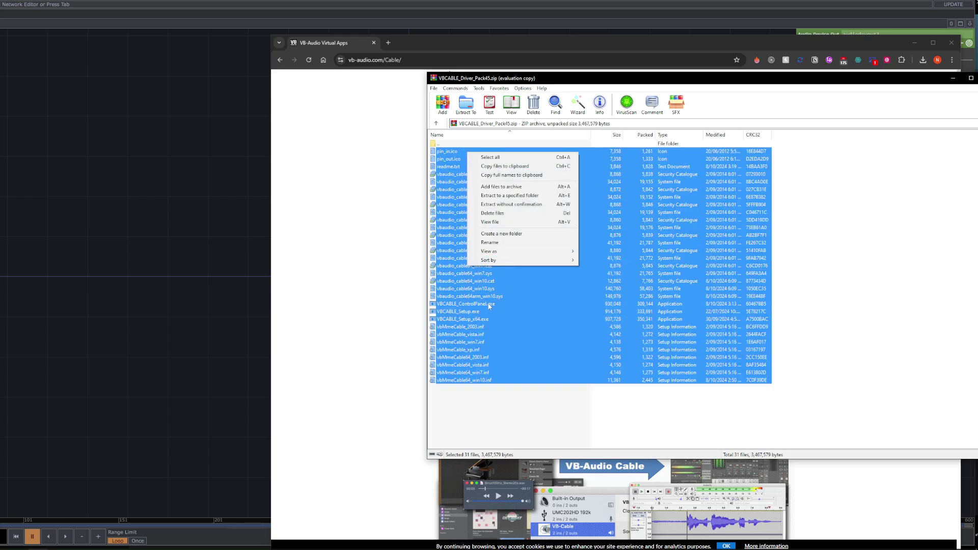
drag(526, 401, 507, 158)
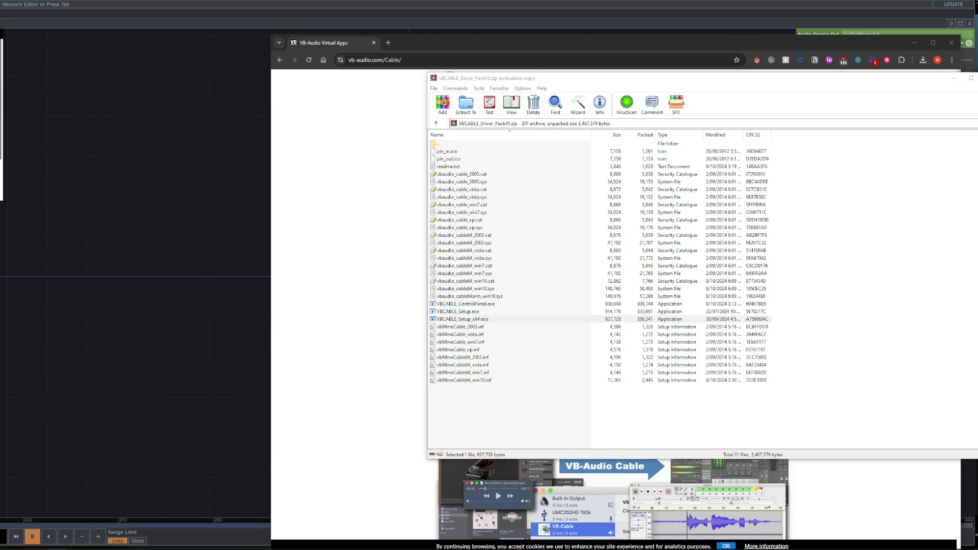
drag(779, 93, 726, 135)
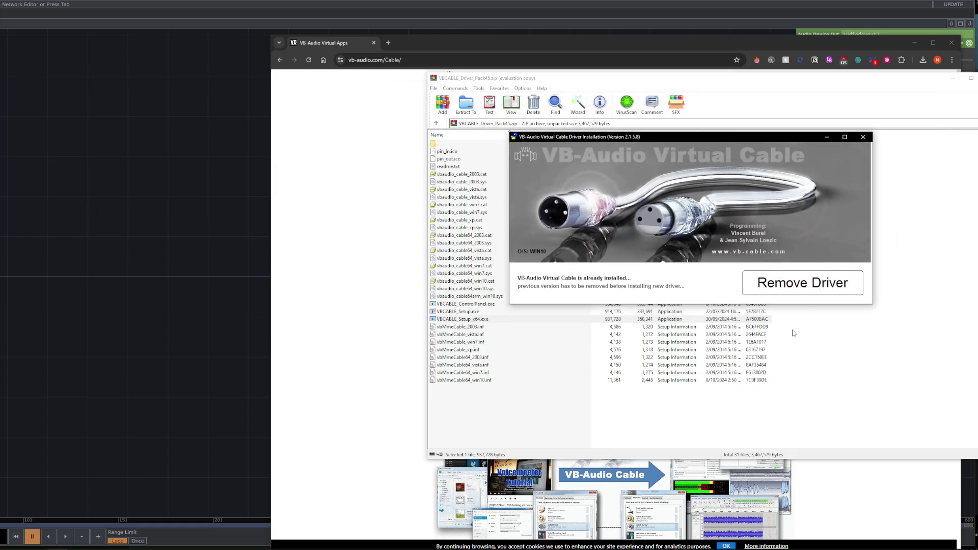
click(864, 138)
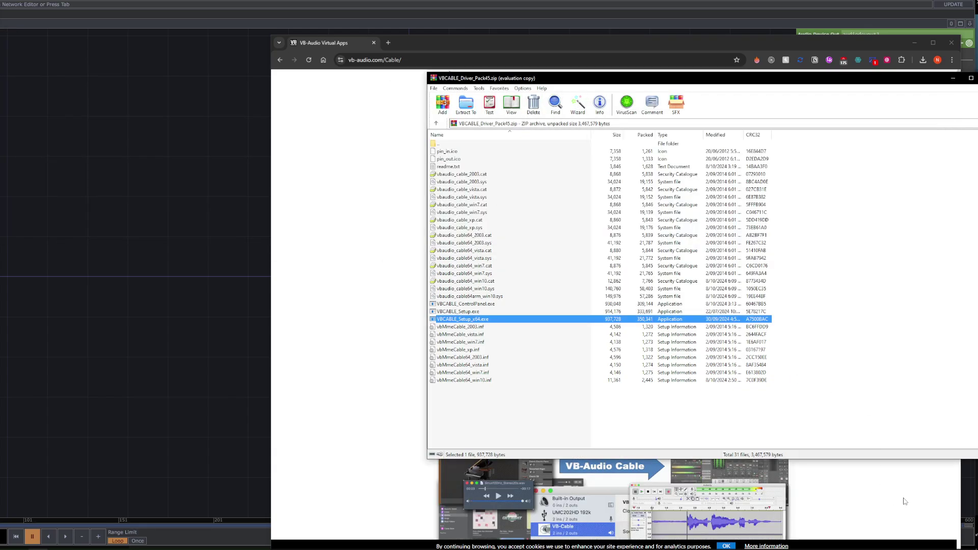
Step: Open the Windows Sound dialog and select the CABLE Input playback device
right_click(905, 548)
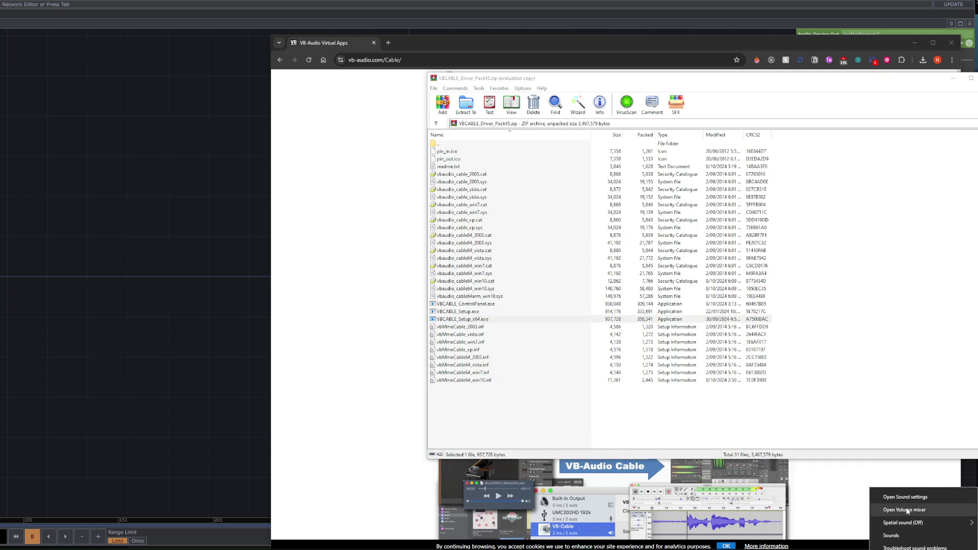
click(907, 510)
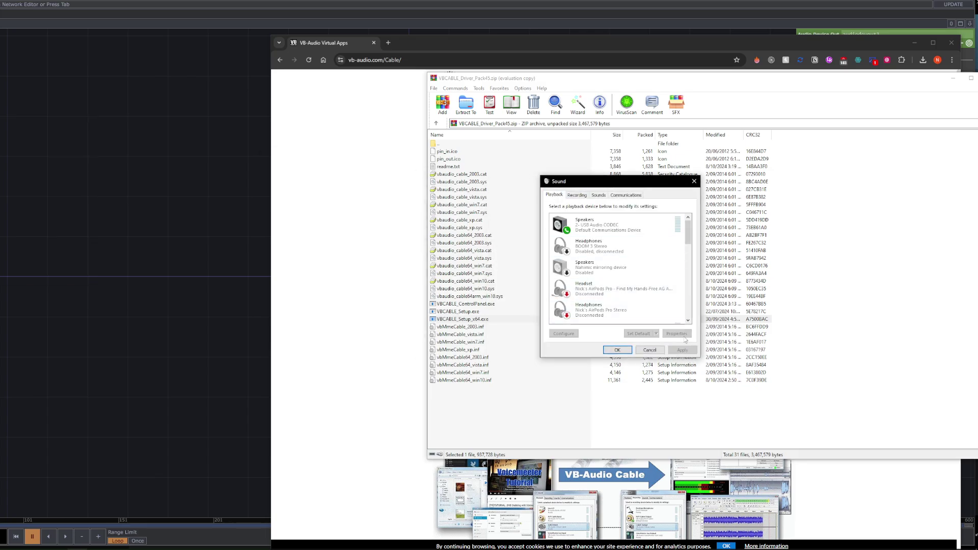
scroll(657, 299, down, 2)
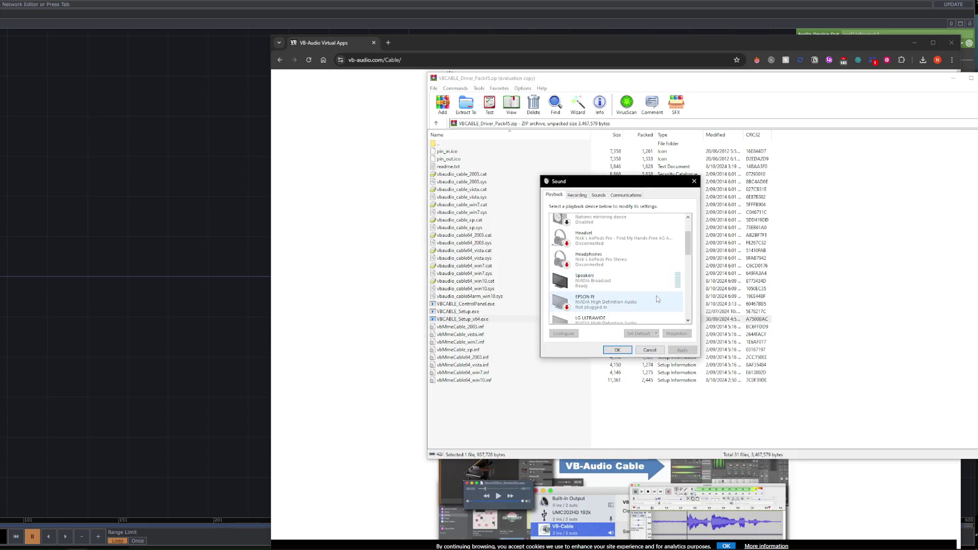
drag(688, 250, 688, 314)
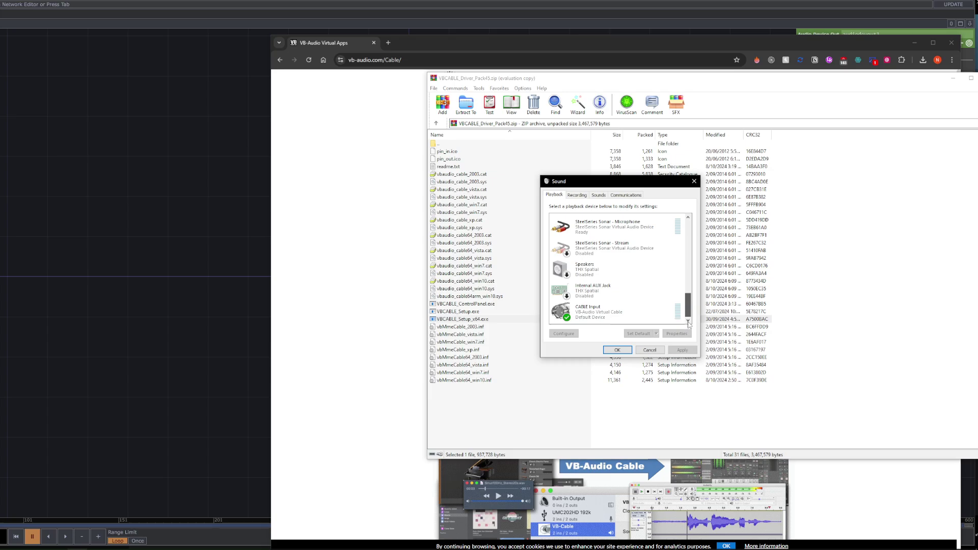
click(614, 315)
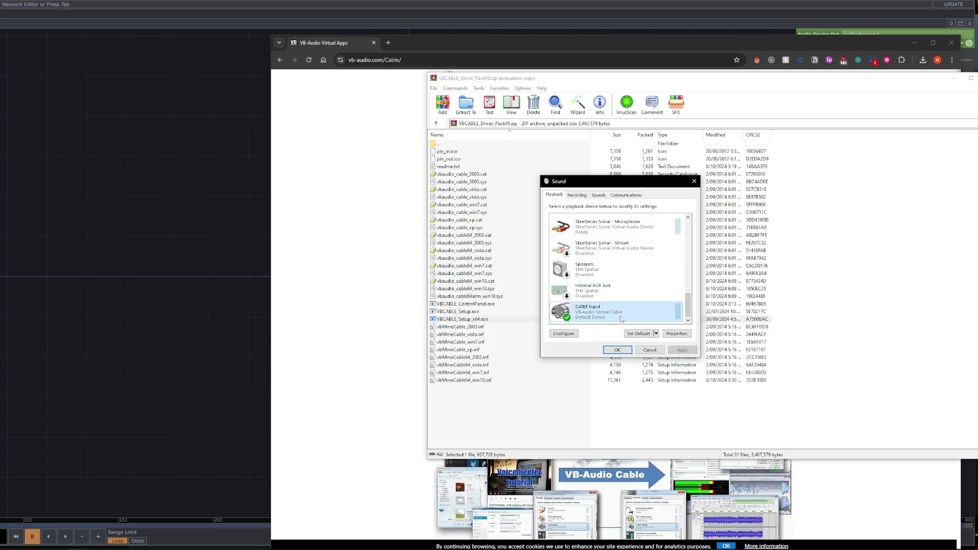
Step: Select CABLE Output among the recording devices, then return to the playback list
click(578, 195)
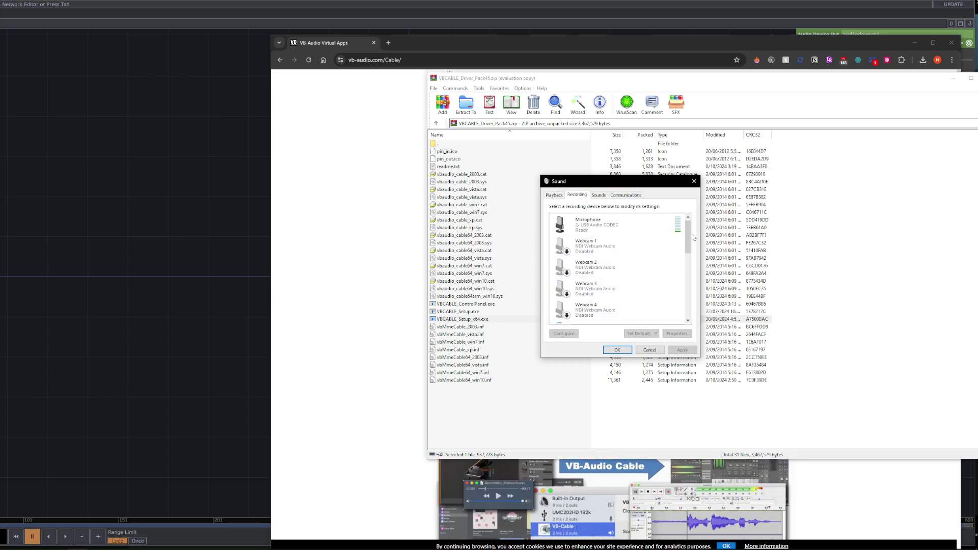
drag(689, 250, 688, 314)
click(628, 293)
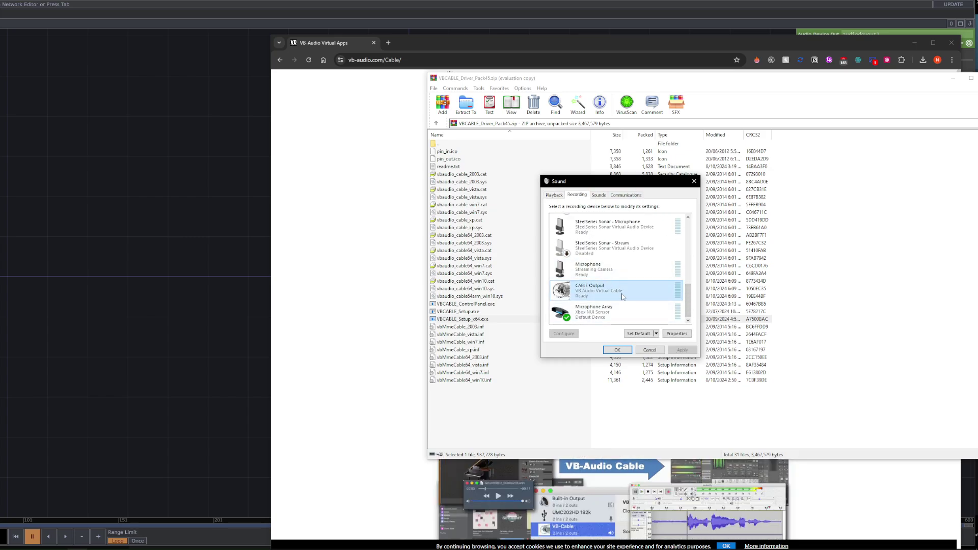
click(556, 195)
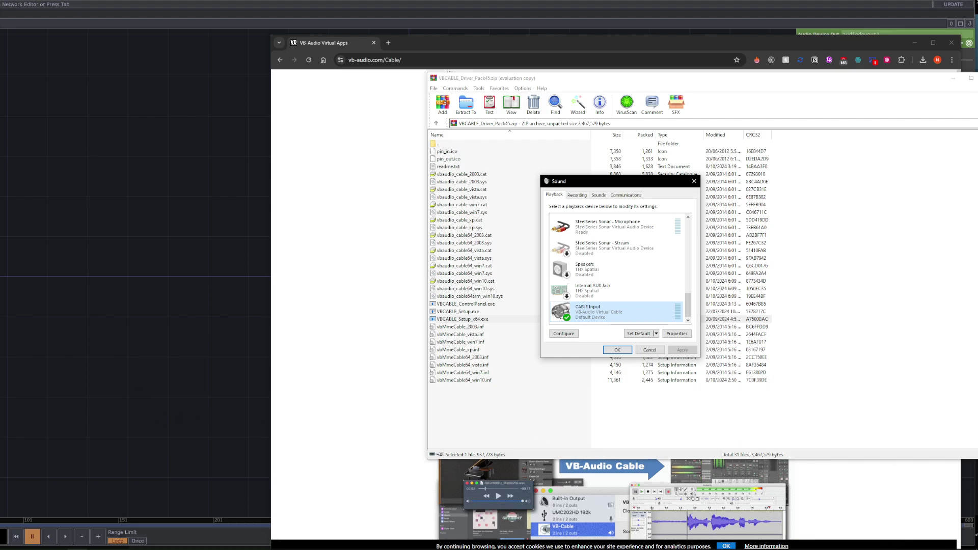
Step: Confirm CABLE Input as the output in the taskbar volume flyout and bring TouchDesigner forward
click(900, 548)
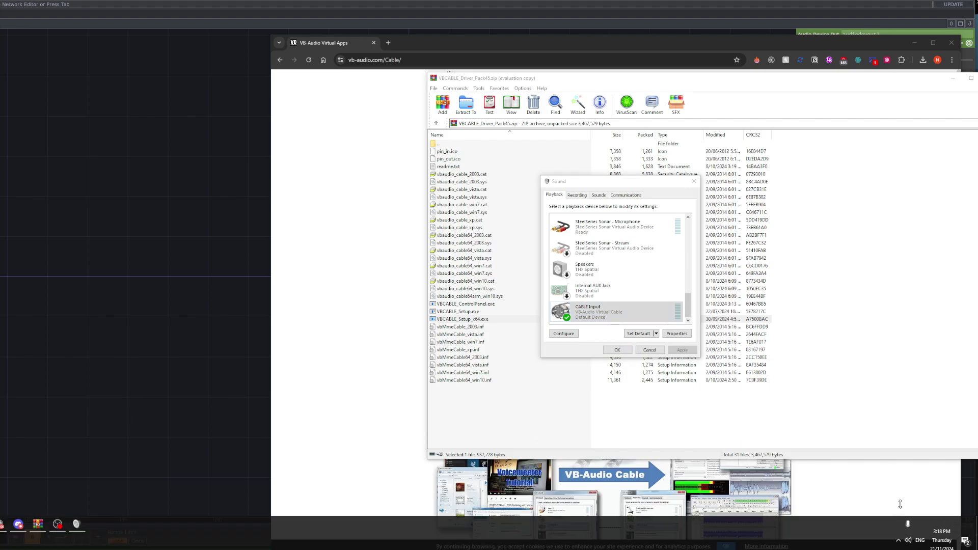
click(908, 544)
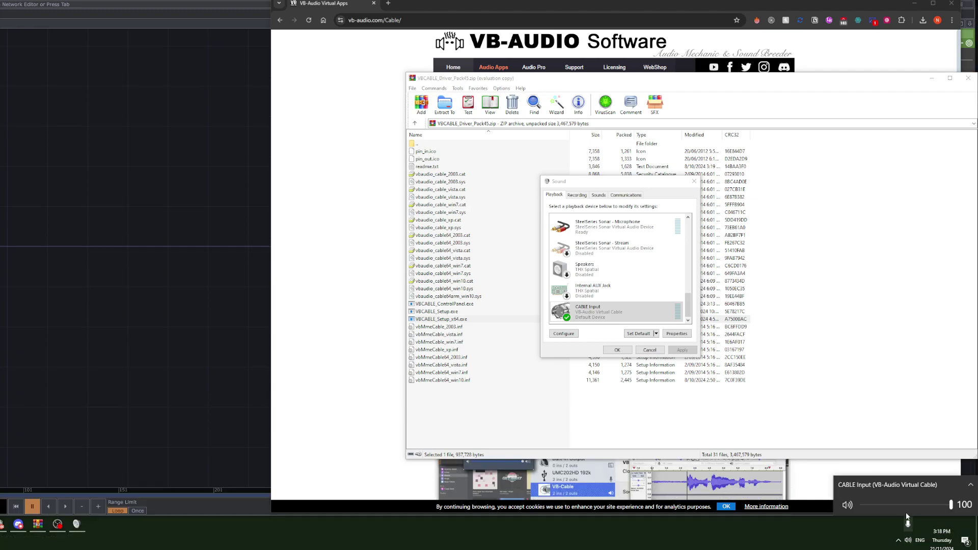
click(897, 487)
click(856, 439)
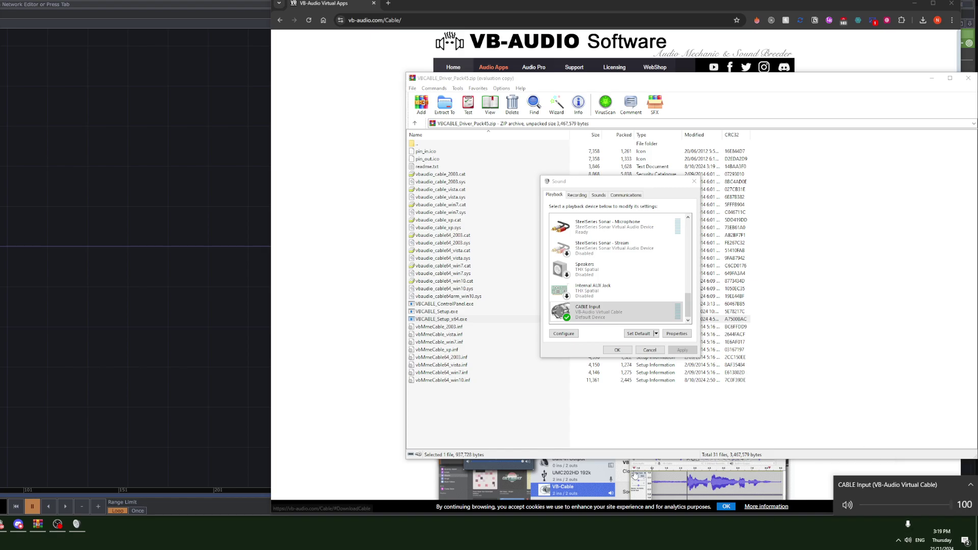
click(61, 463)
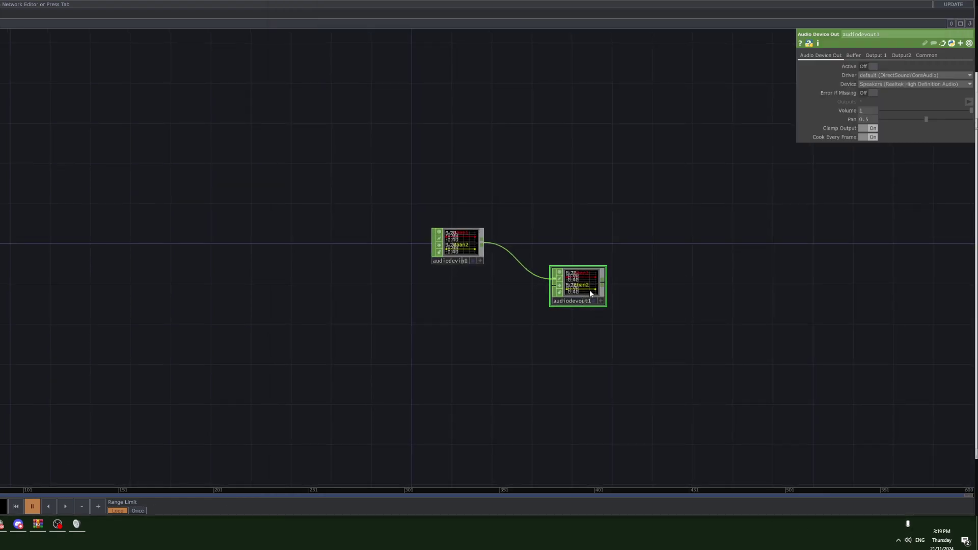
Step: Make audiodevout1's viewer live and toggle the song's playback in Spotify
click(559, 286)
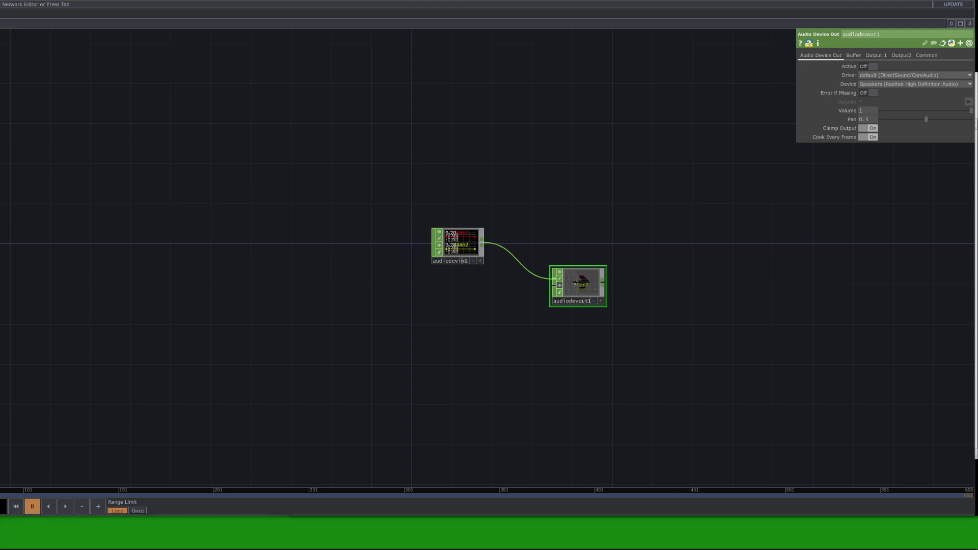
key(alt+Tab)
click(633, 494)
click(45, 295)
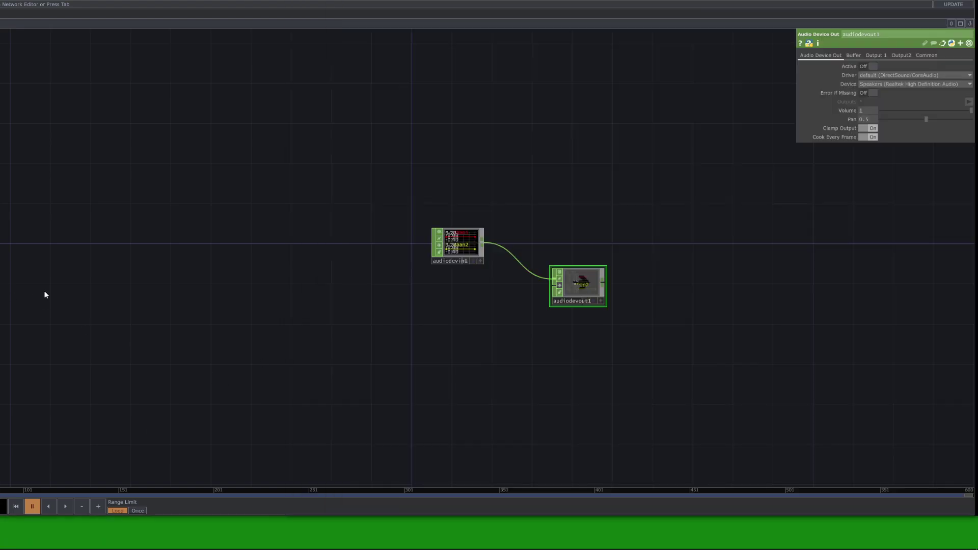
key(alt+Tab)
key(alt+shift+Tab)
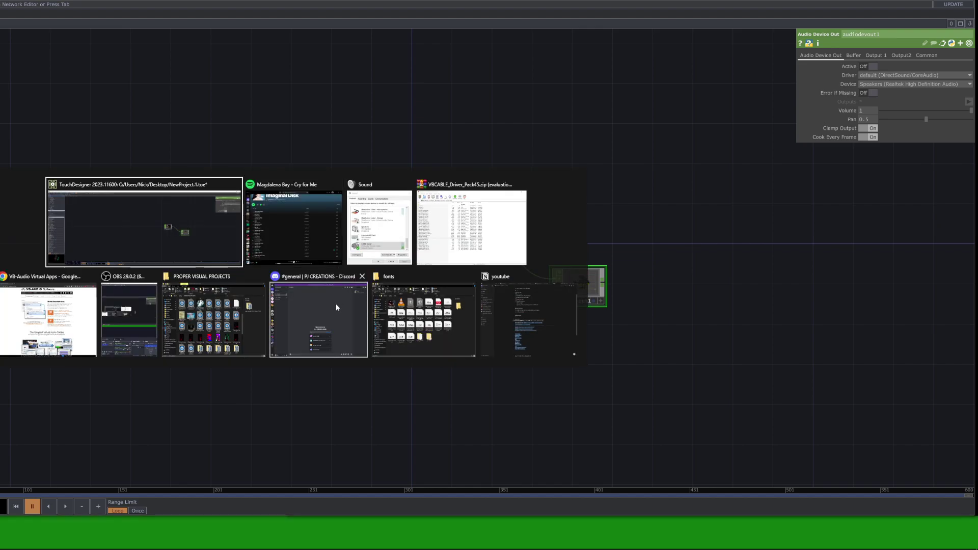
key(alt+Tab)
key(Escape)
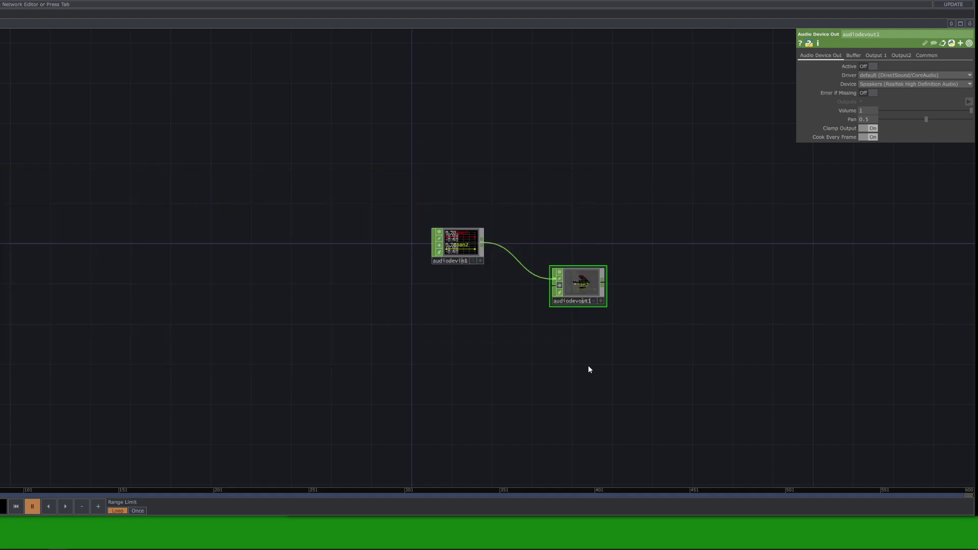
Step: Check the CABLE Input system volume and display audiodevin1's settings
click(912, 549)
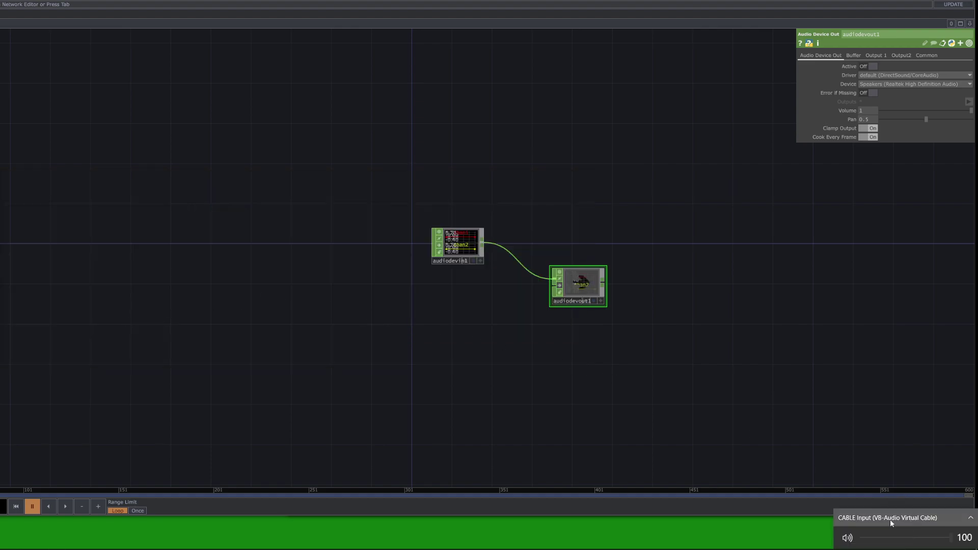
click(559, 376)
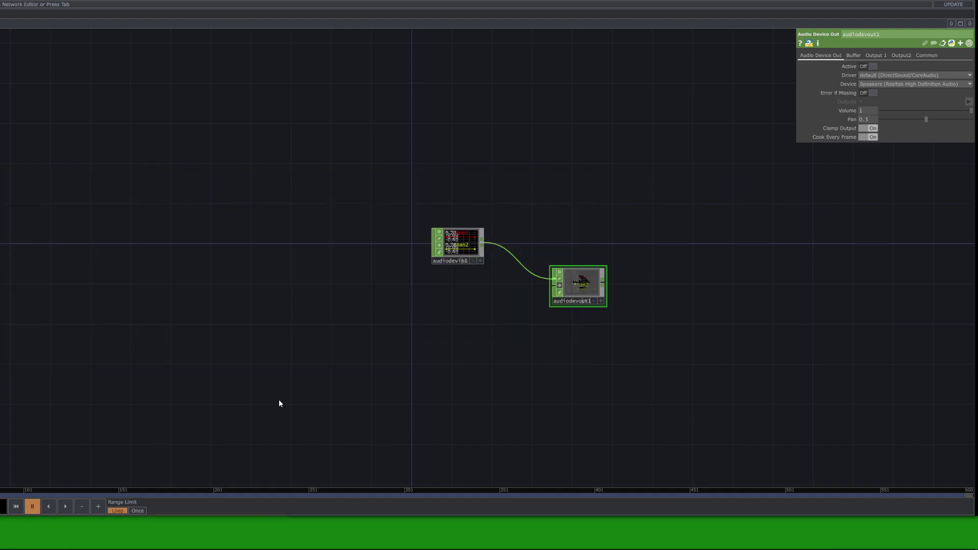
click(467, 236)
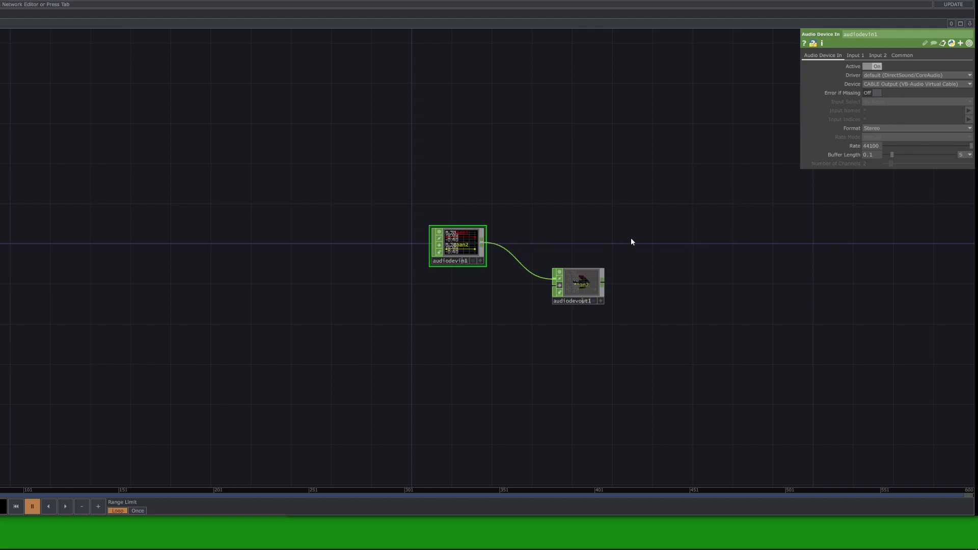
Step: Add a new Audio Device In operator by searching 'aud'
scroll(518, 245, up, 3)
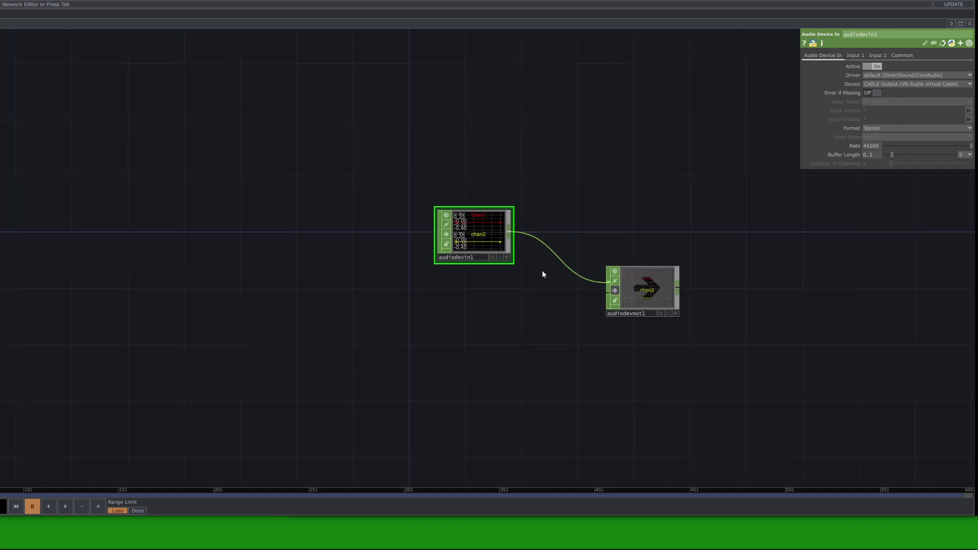
key(Tab)
text(a)
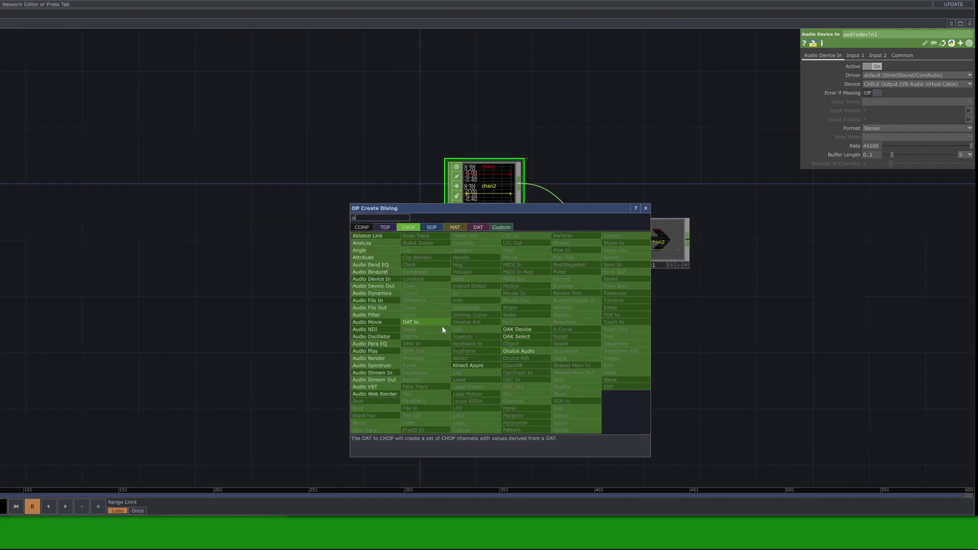
text(ud)
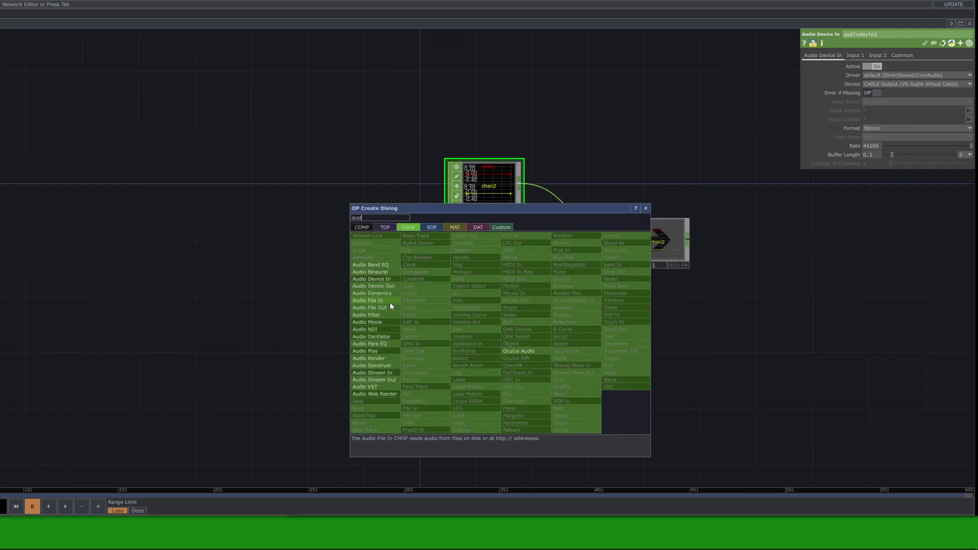
click(389, 278)
click(438, 319)
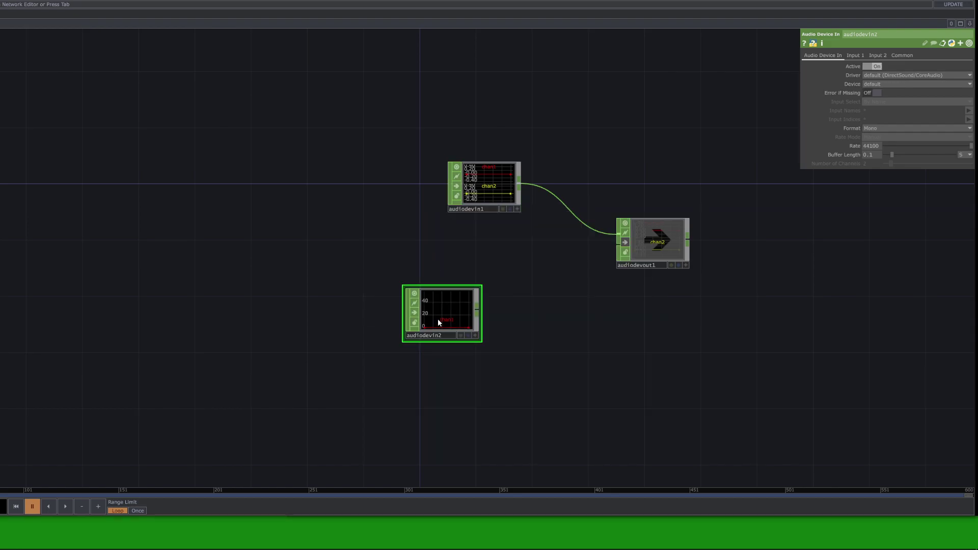
Step: Set audiodevin2 to Stereo format with CABLE Output as device, then start the timeline
click(888, 128)
click(884, 136)
click(884, 85)
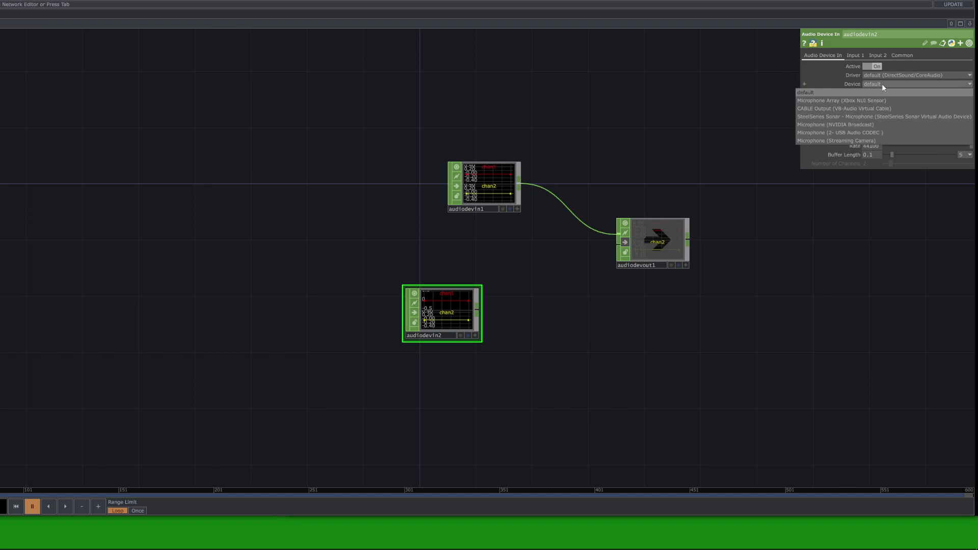
click(878, 109)
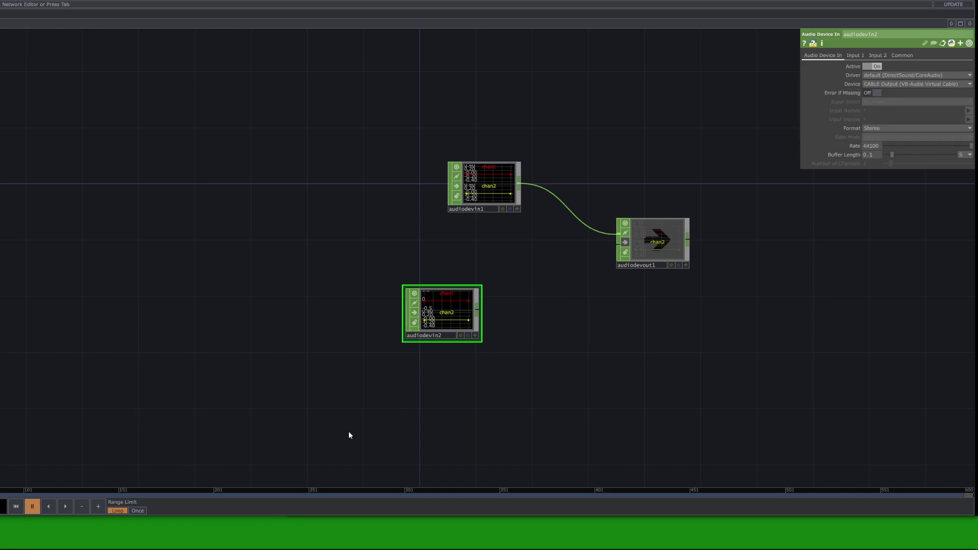
click(65, 506)
scroll(517, 224, up, 2)
scroll(511, 275, down, 2)
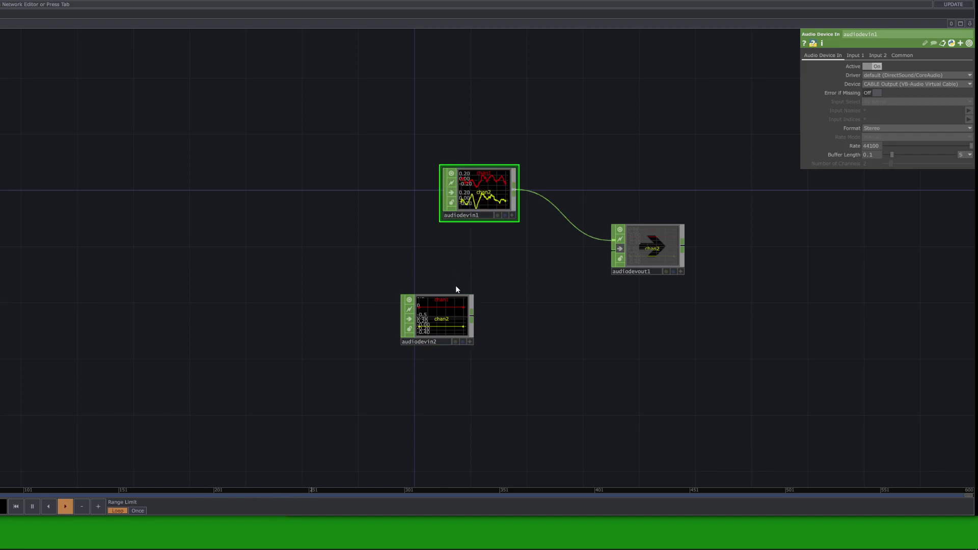
Step: Delete the extra audiodevin2 node
key(Delete)
click(482, 207)
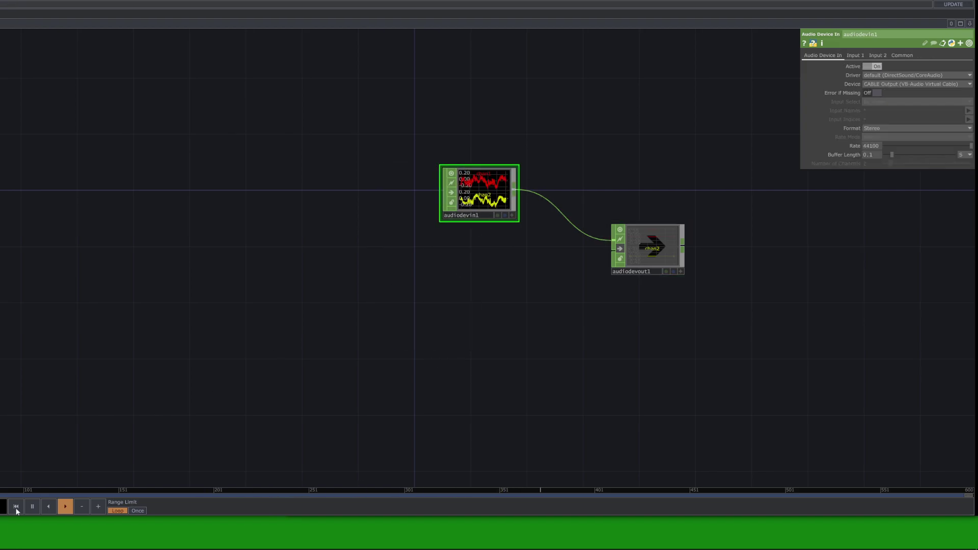
key(alt+Tab)
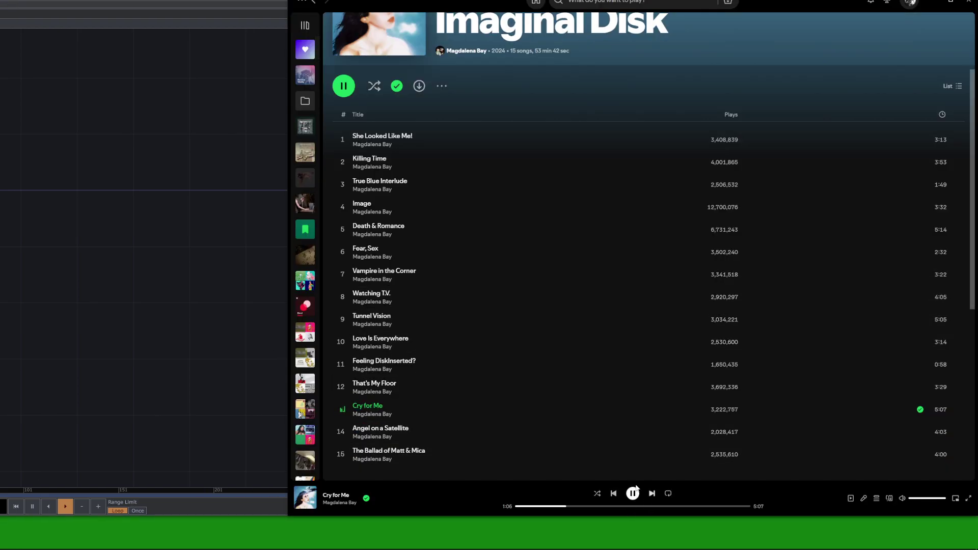
click(124, 183)
Step: Resume the song in Spotify and return to the TouchDesigner network
key(alt+Tab)
click(632, 494)
click(242, 319)
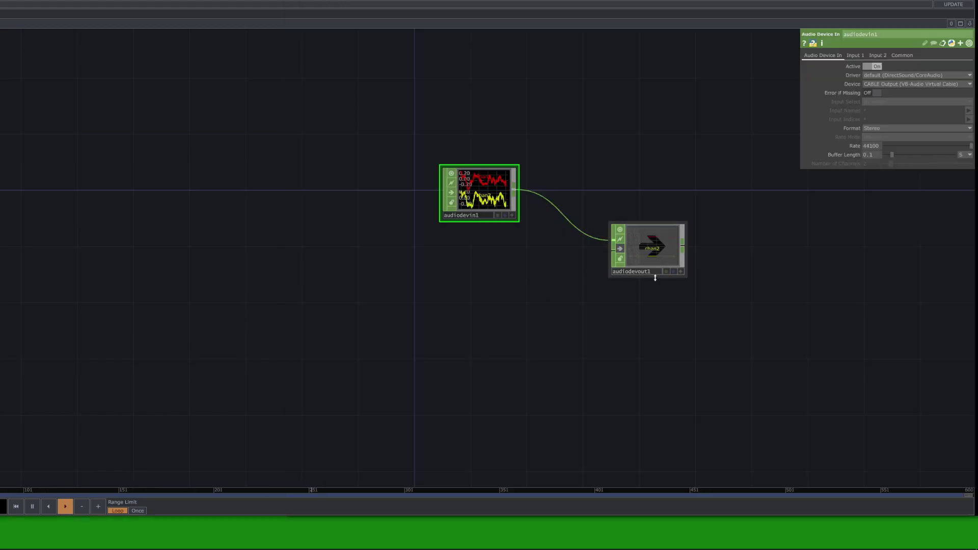
Step: Keep Speakers (Realtek High Definition Audio) as audiodevout1's output device
click(657, 252)
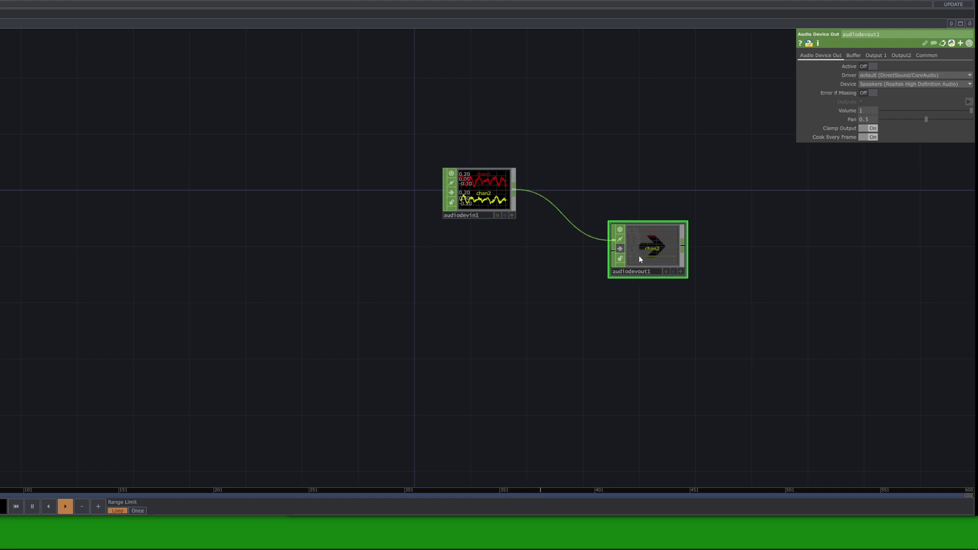
click(878, 85)
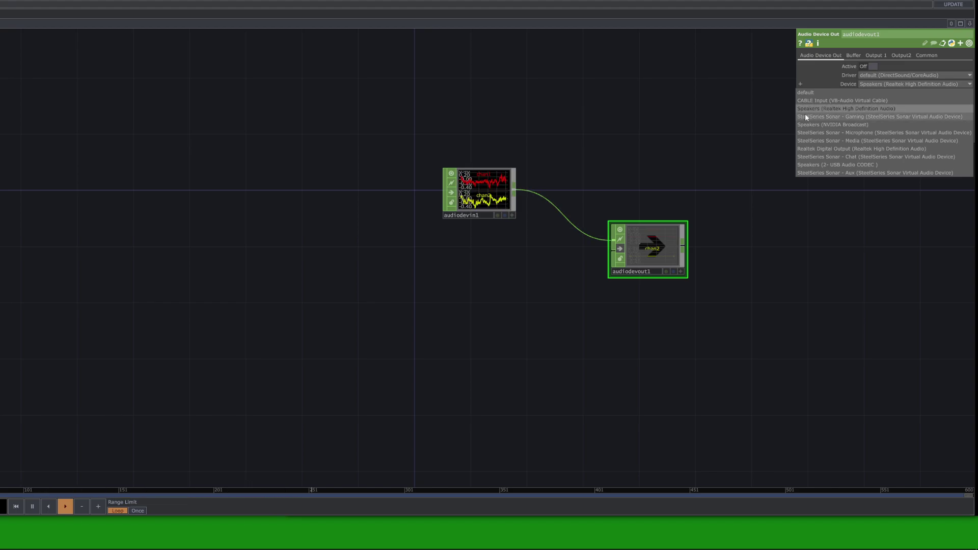
click(661, 212)
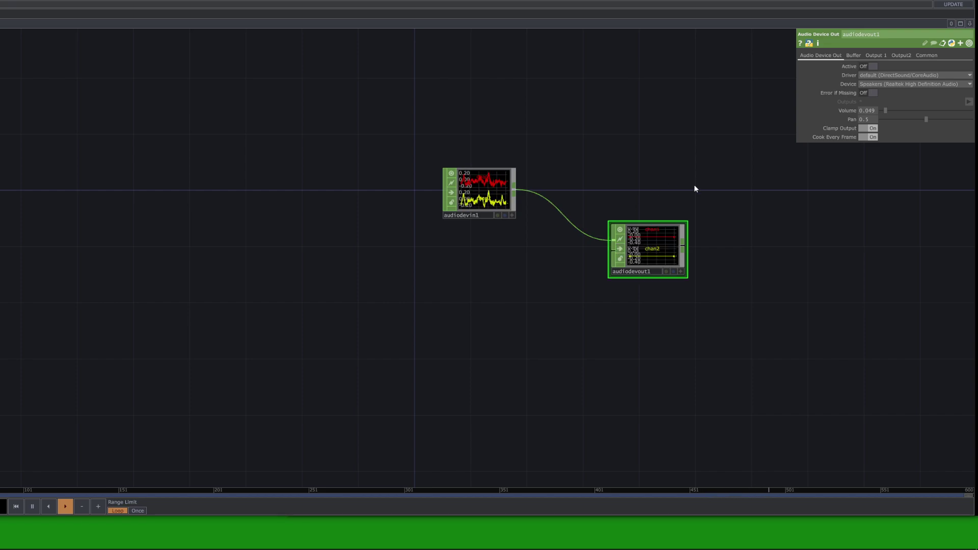
Step: Turn audiodevout1 Active on to hear the song, pause the timeline, then turn it off
click(872, 66)
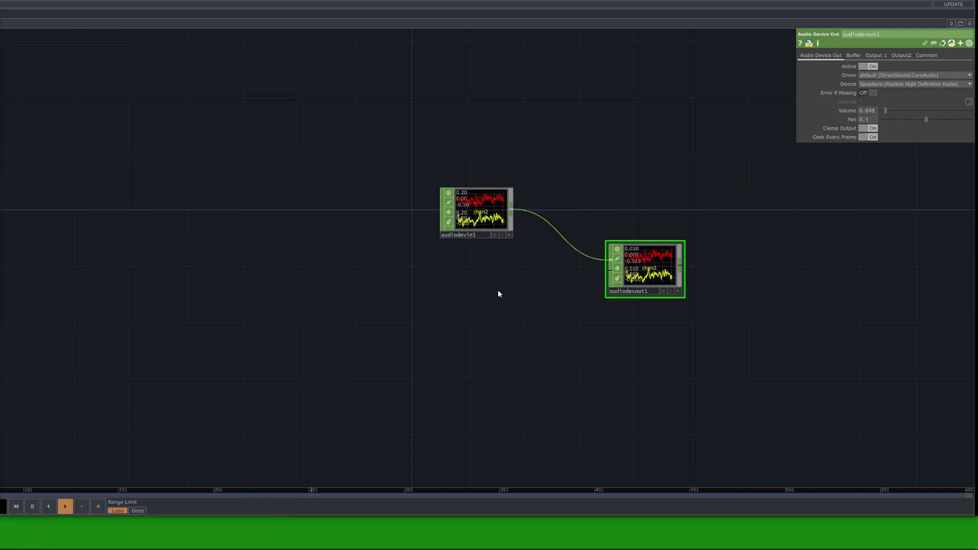
key(space)
click(868, 66)
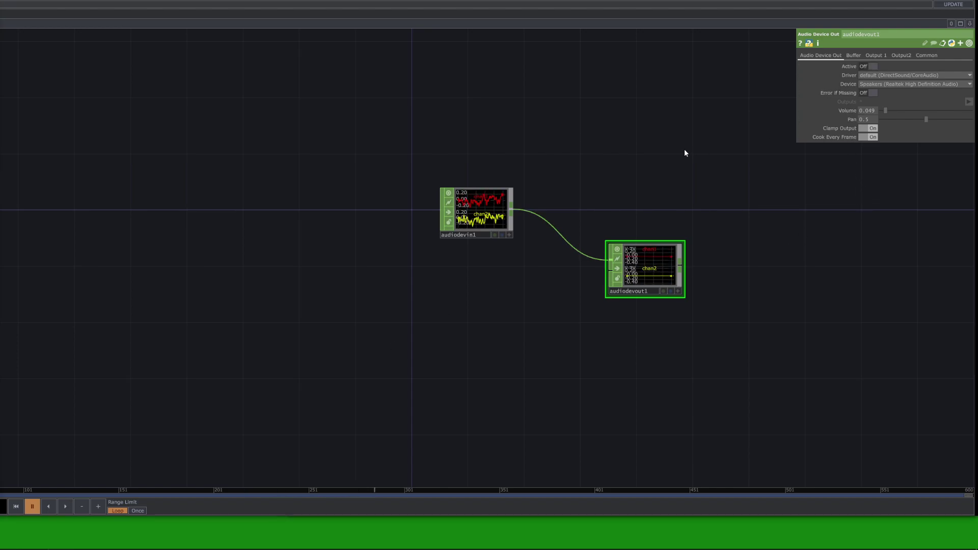
drag(686, 153, 690, 246)
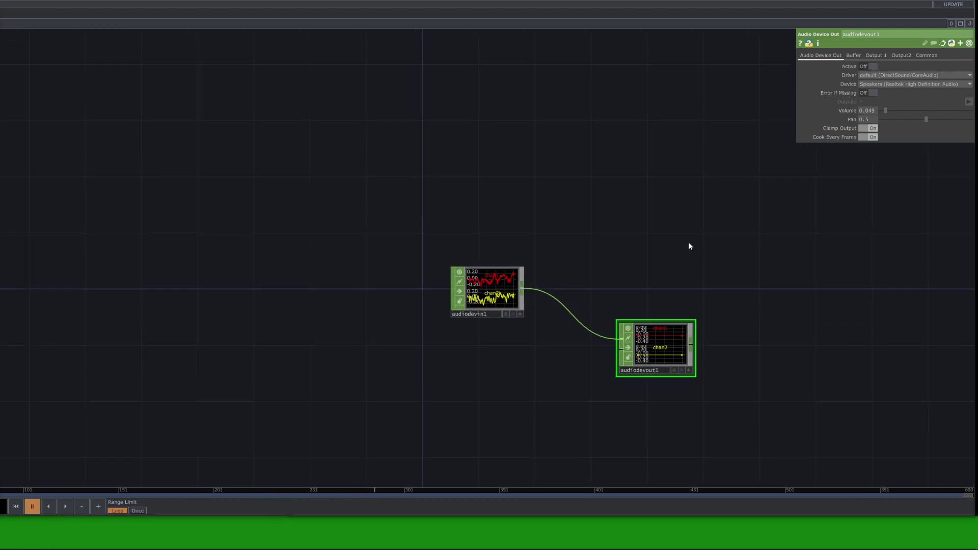